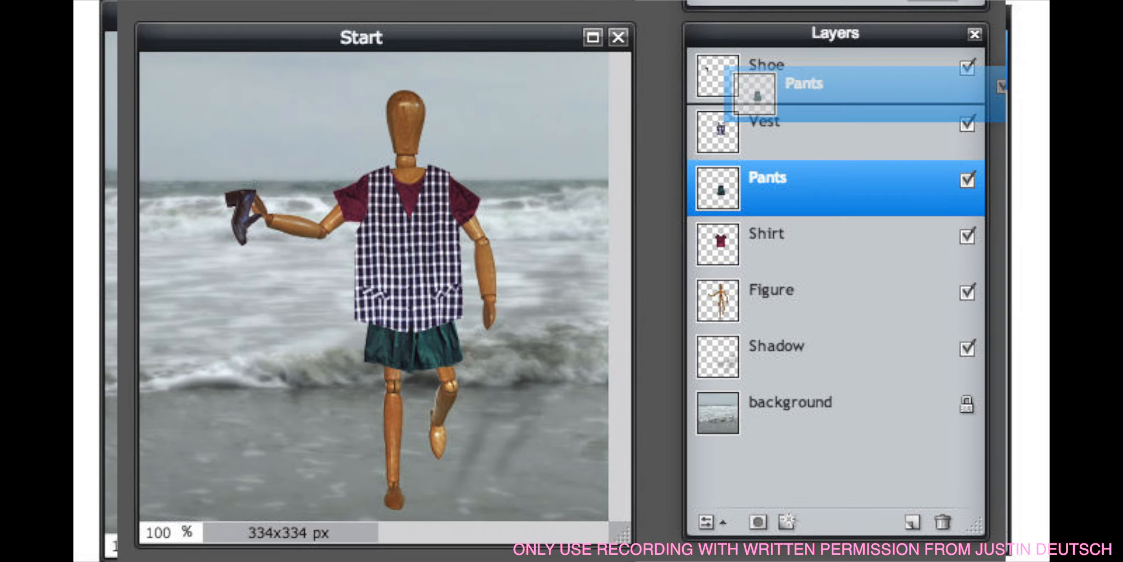
{"action": "left_click_drag", "start_coordinate": [755, 92], "coordinate": [757, 95]}
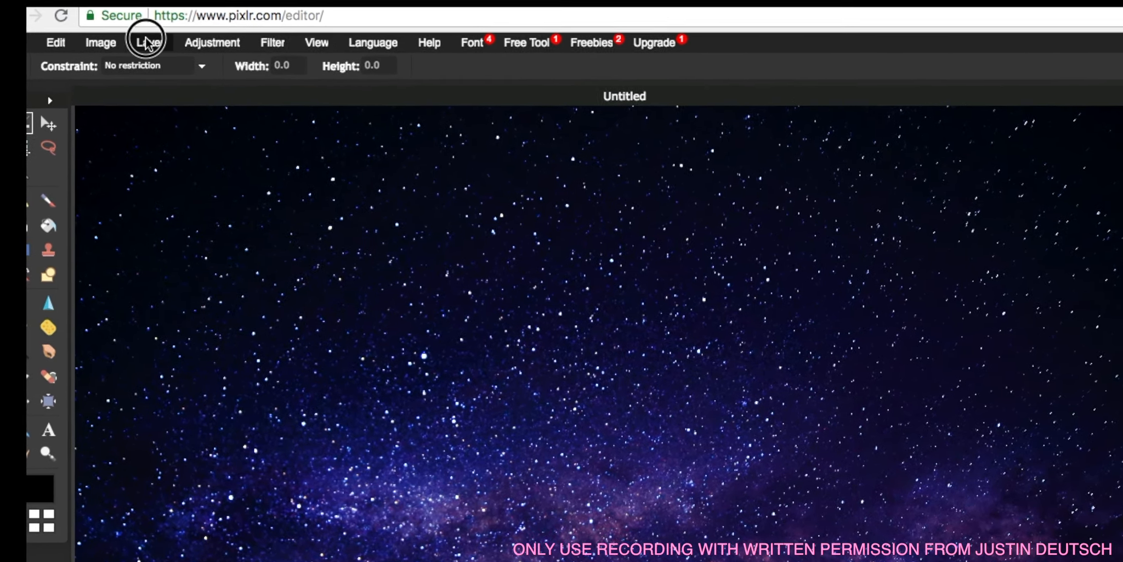
{"action": "left_click", "coordinate": [146, 41]}
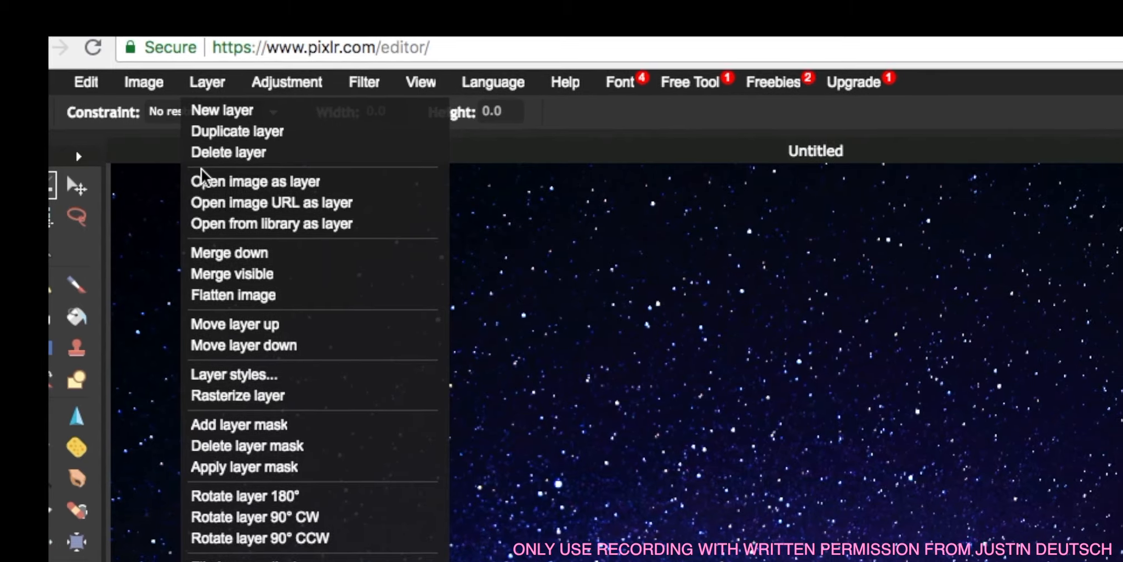
{"action": "left_click", "coordinate": [260, 203]}
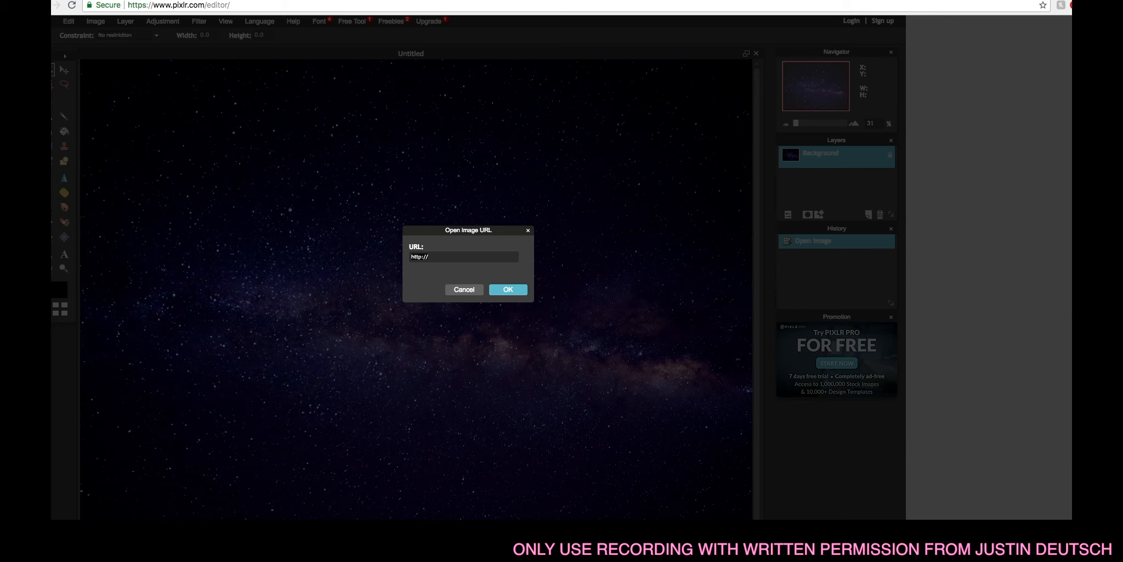
{"action": "left_click", "coordinate": [156, 1]}
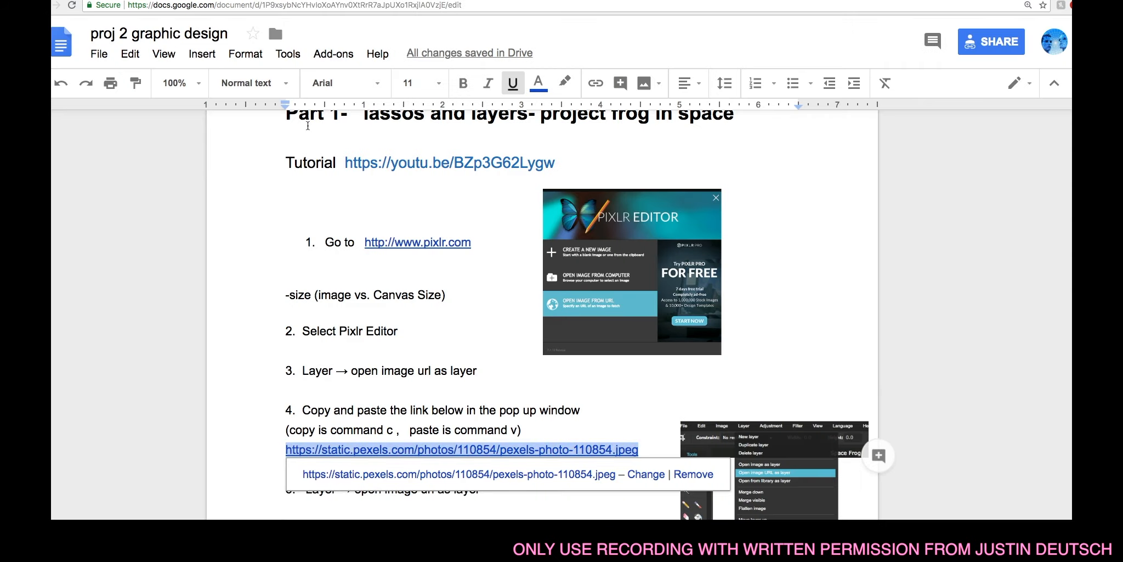
{"action": "scroll", "coordinate": [531, 381], "scroll_direction": "down", "scroll_amount": 5}
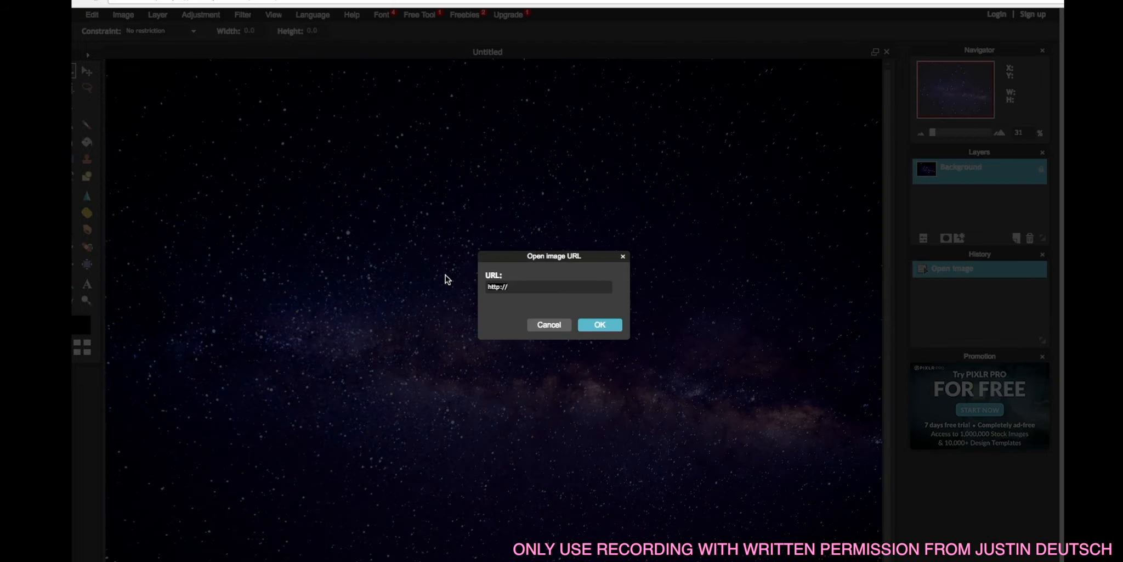
{"action": "key", "text": "BackSpace"}
{"action": "key", "text": "super+v"}
{"action": "left_click", "coordinate": [600, 324]}
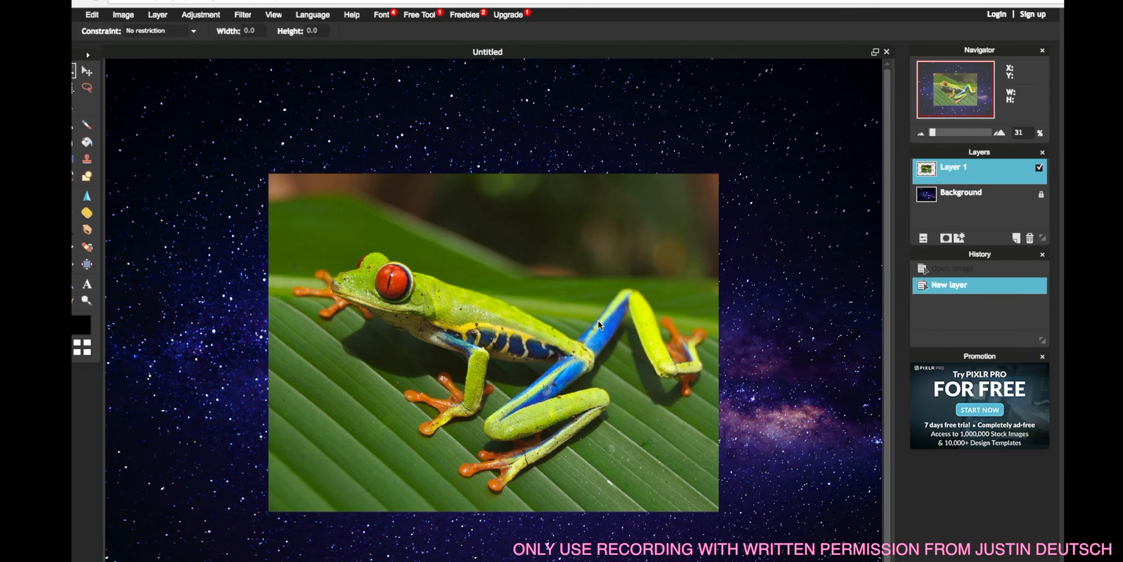
Rename the background layer to space and unlock it.
{"action": "scroll", "coordinate": [599, 323], "scroll_direction": "up", "scroll_amount": 3}
{"action": "scroll", "coordinate": [598, 320], "scroll_direction": "down", "scroll_amount": 1}
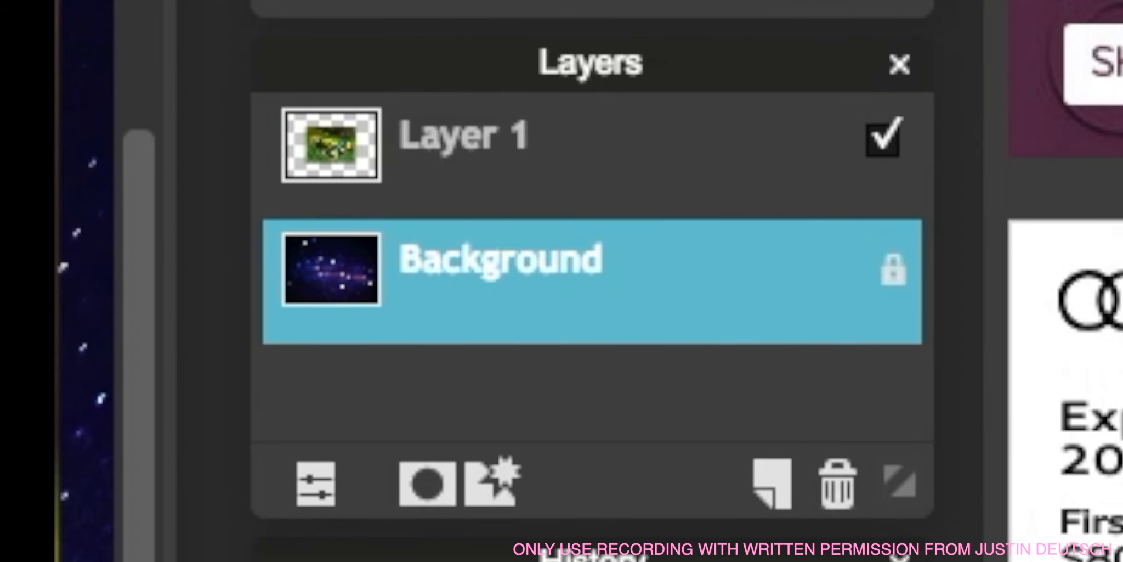
{"action": "double_click", "coordinate": [961, 192]}
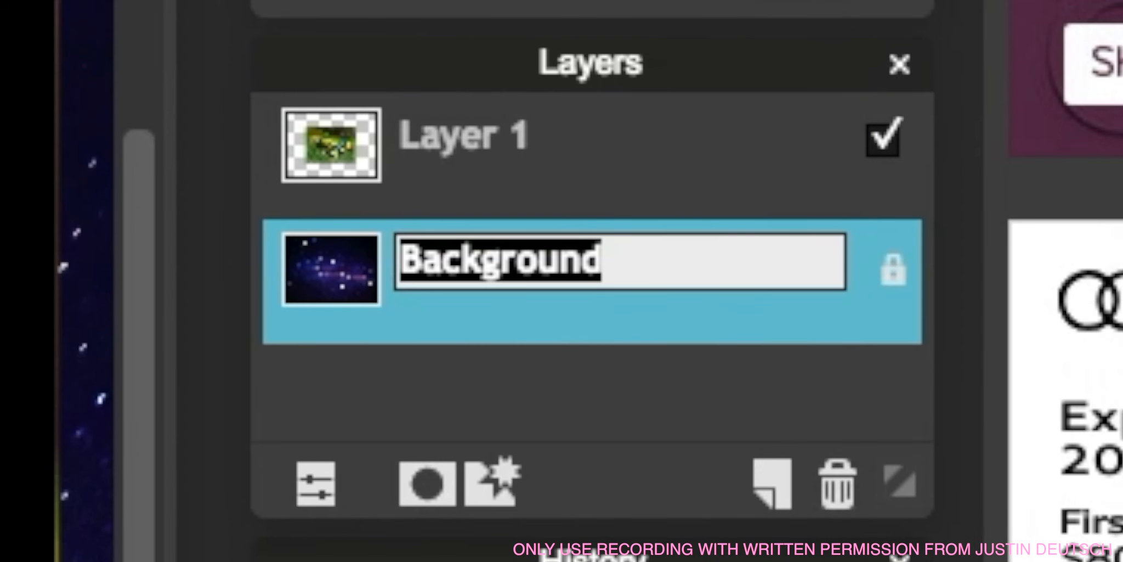
{"action": "type", "text": "space"}
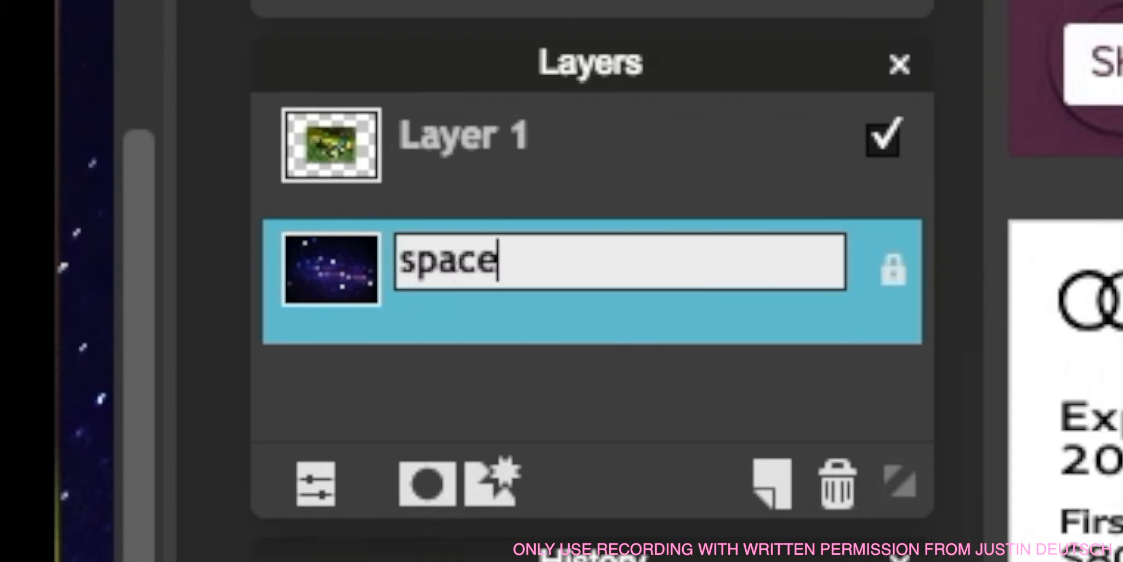
{"action": "double_click", "coordinate": [893, 268]}
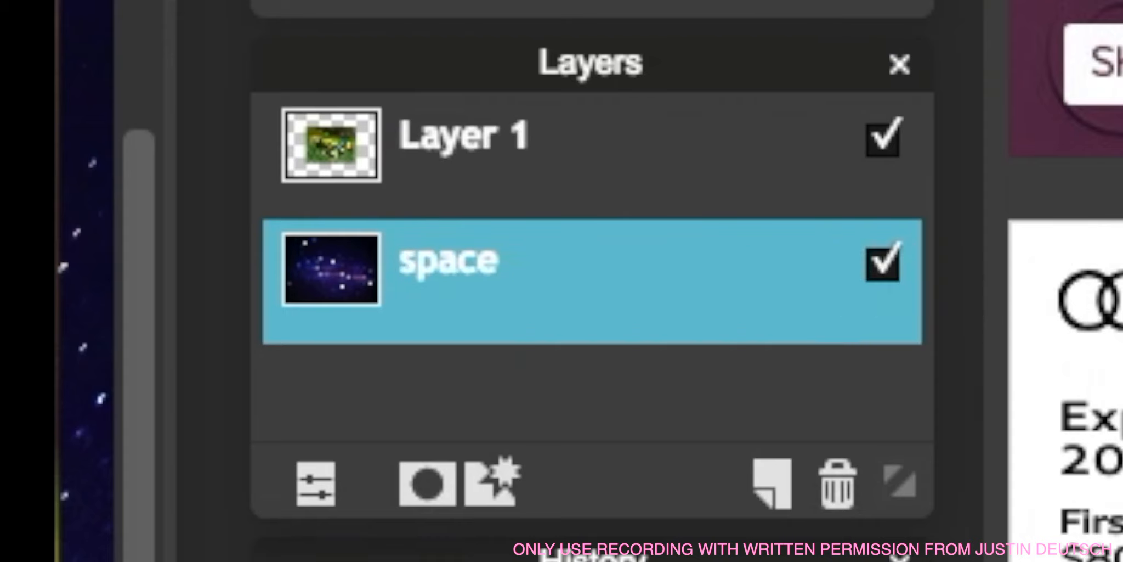
Rename the frog photo layer to frog.
{"action": "left_click", "coordinate": [396, 176]}
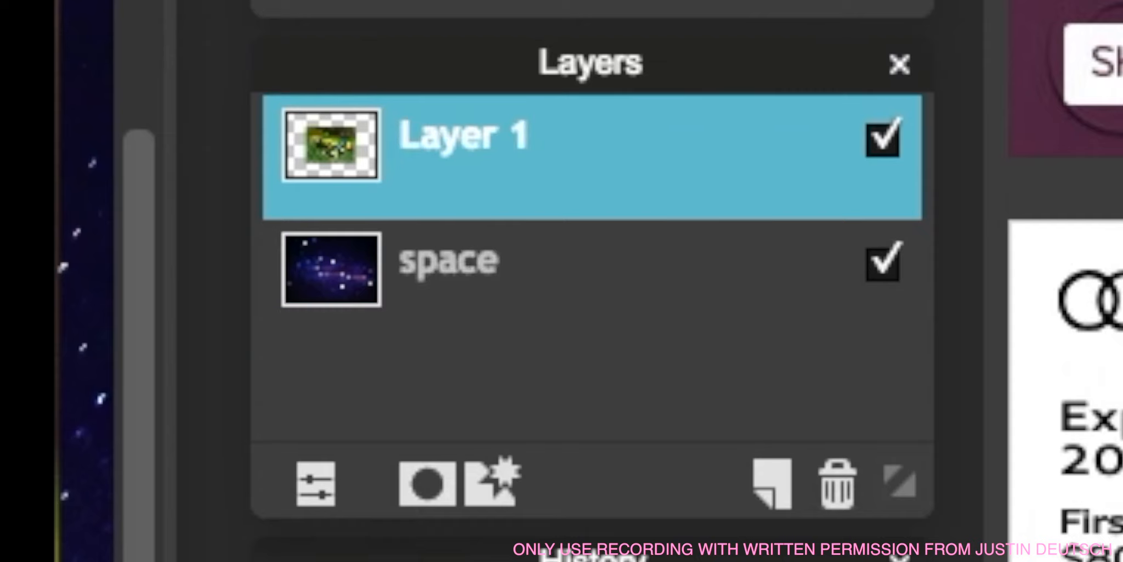
{"action": "double_click", "coordinate": [463, 137]}
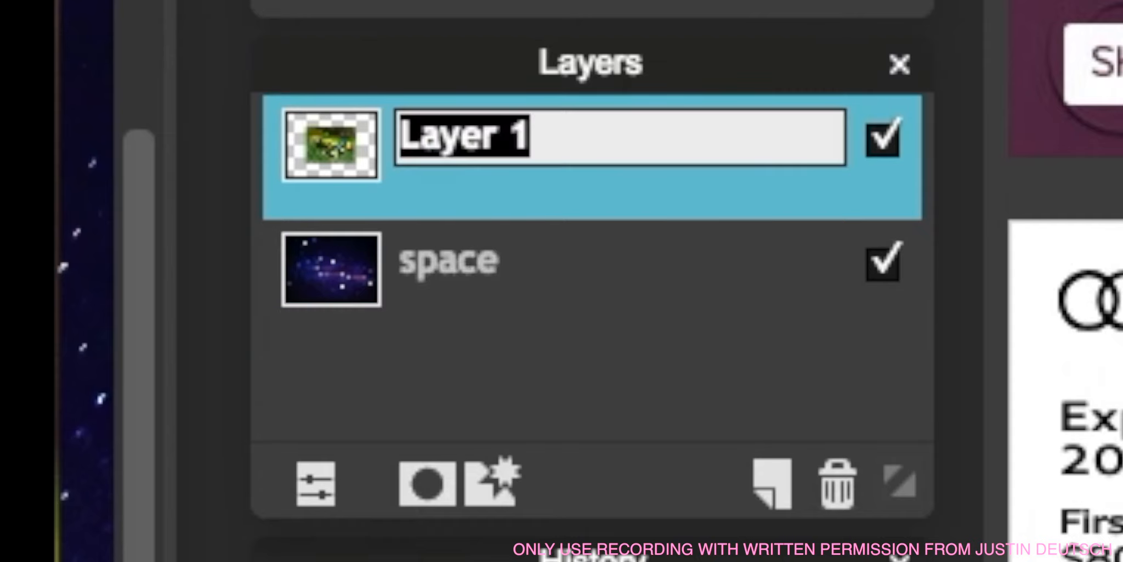
{"action": "type", "text": "frog"}
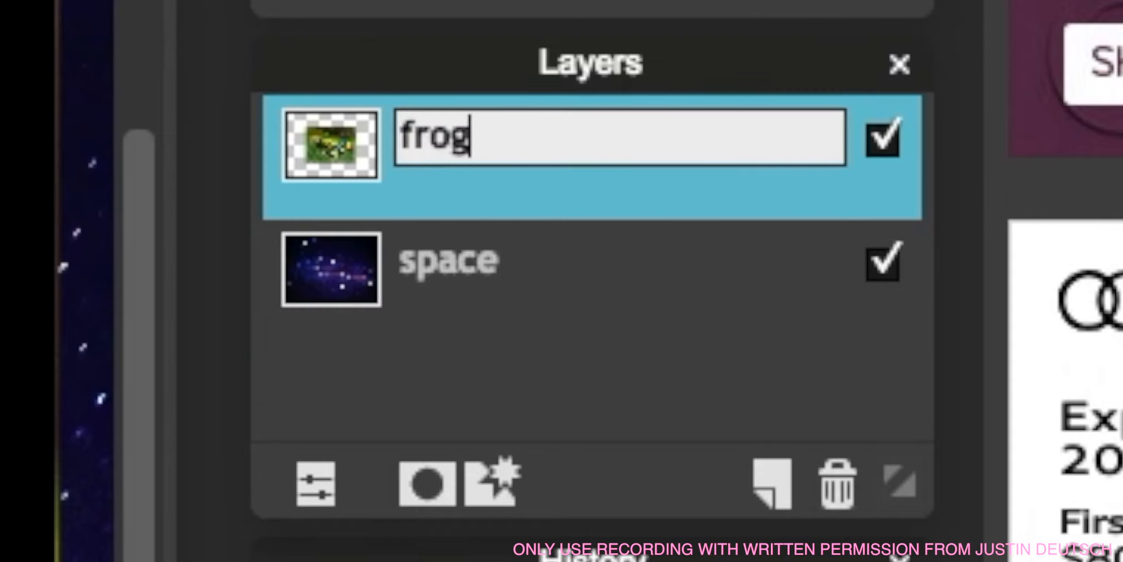
{"action": "key", "text": "Return"}
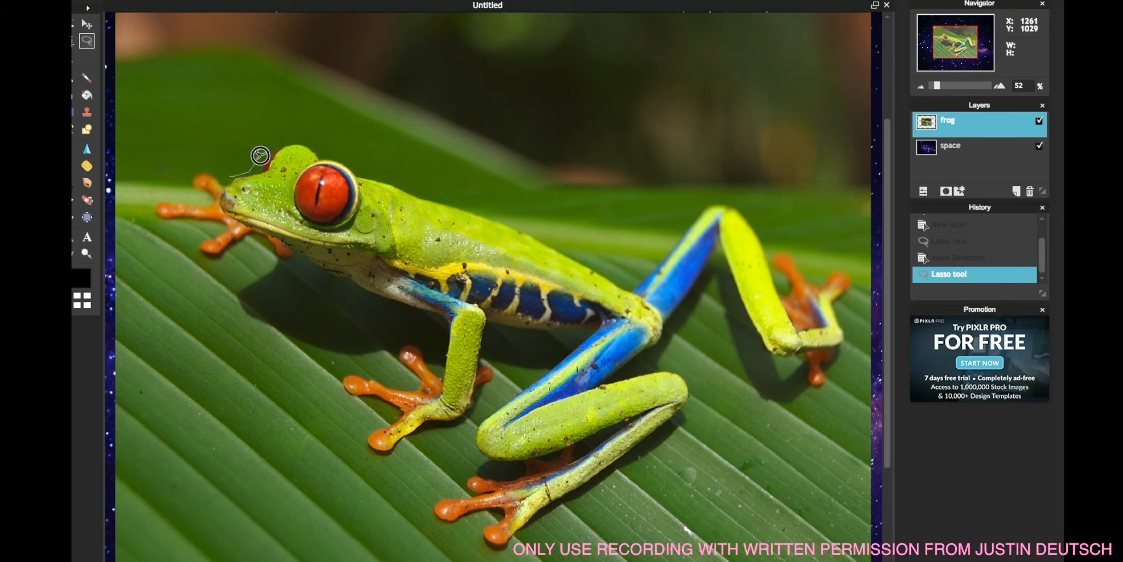
Lasso-select around the frog's outline, then copy and paste the selection into a new layer.
{"action": "mouse_move", "coordinate": [231, 176]}
{"action": "left_mouse_down"}
{"action": "mouse_move", "coordinate": [325, 154]}
{"action": "mouse_move", "coordinate": [553, 233]}
{"action": "mouse_move", "coordinate": [657, 254]}
{"action": "mouse_move", "coordinate": [747, 211]}
{"action": "mouse_move", "coordinate": [842, 268]}
{"action": "mouse_move", "coordinate": [850, 307]}
{"action": "mouse_move", "coordinate": [811, 388]}
{"action": "mouse_move", "coordinate": [702, 292]}
{"action": "mouse_move", "coordinate": [626, 372]}
{"action": "mouse_move", "coordinate": [692, 414]}
{"action": "mouse_move", "coordinate": [483, 545]}
{"action": "mouse_move", "coordinate": [490, 517]}
{"action": "mouse_move", "coordinate": [433, 503]}
{"action": "mouse_move", "coordinate": [460, 477]}
{"action": "mouse_move", "coordinate": [510, 469]}
{"action": "mouse_move", "coordinate": [476, 418]}
{"action": "mouse_move", "coordinate": [581, 332]}
{"action": "mouse_move", "coordinate": [488, 329]}
{"action": "mouse_move", "coordinate": [477, 403]}
{"action": "mouse_move", "coordinate": [399, 458]}
{"action": "mouse_move", "coordinate": [384, 375]}
{"action": "mouse_move", "coordinate": [396, 347]}
{"action": "mouse_move", "coordinate": [438, 333]}
{"action": "mouse_move", "coordinate": [246, 239]}
{"action": "mouse_move", "coordinate": [204, 232]}
{"action": "mouse_move", "coordinate": [160, 198]}
{"action": "mouse_move", "coordinate": [189, 168]}
{"action": "left_mouse_up"}
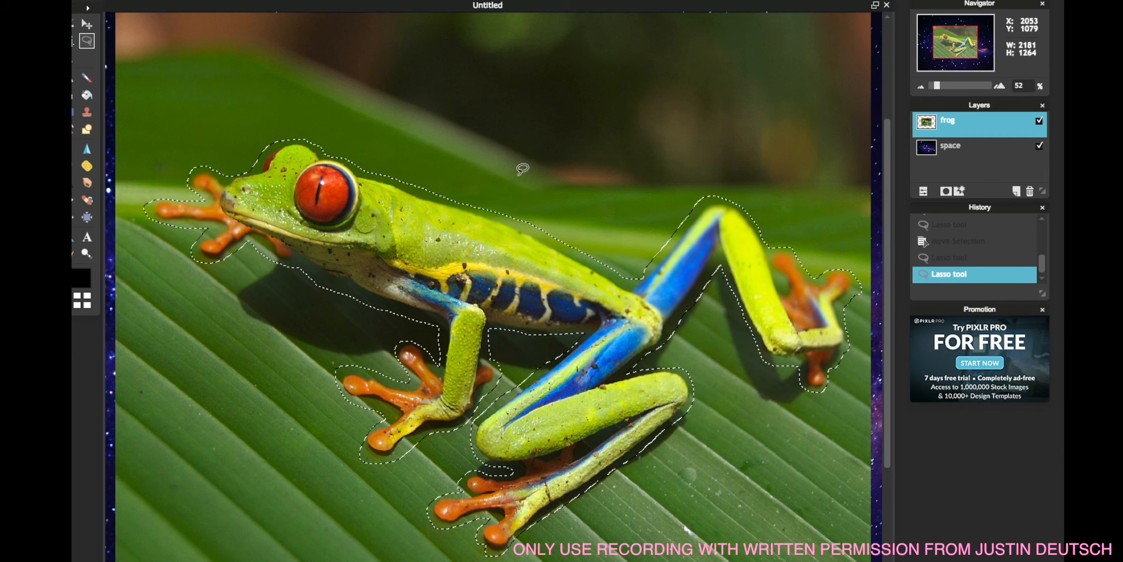
{"action": "left_click", "coordinate": [91, 1]}
{"action": "left_click", "coordinate": [102, 22]}
{"action": "left_click", "coordinate": [91, 1]}
{"action": "left_click", "coordinate": [106, 44]}
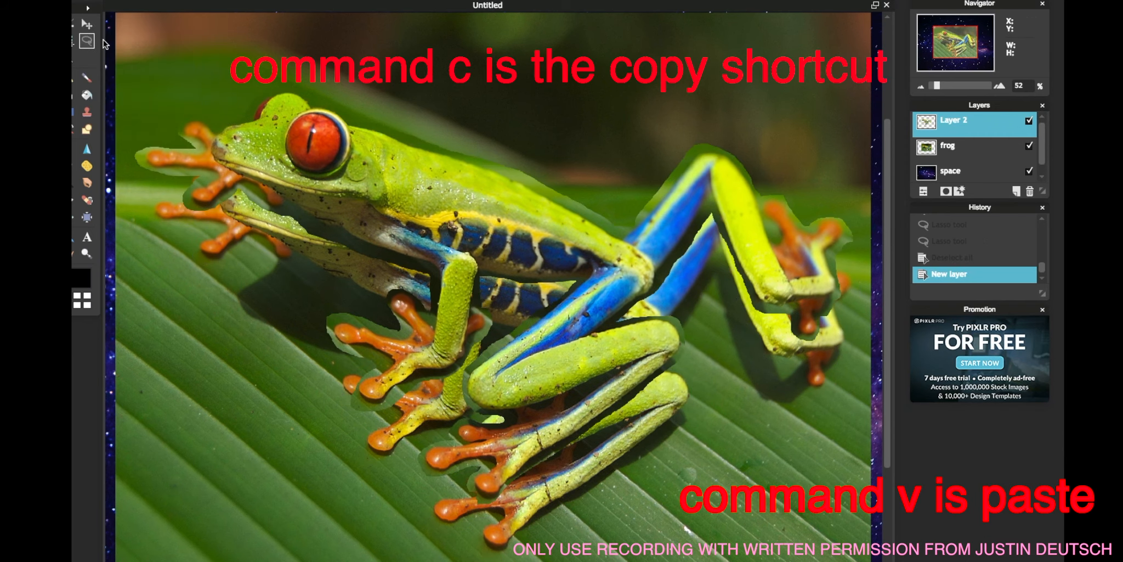
{"action": "key", "text": "super+v"}
Delete the original frog layer.
{"action": "left_click", "coordinate": [1008, 154]}
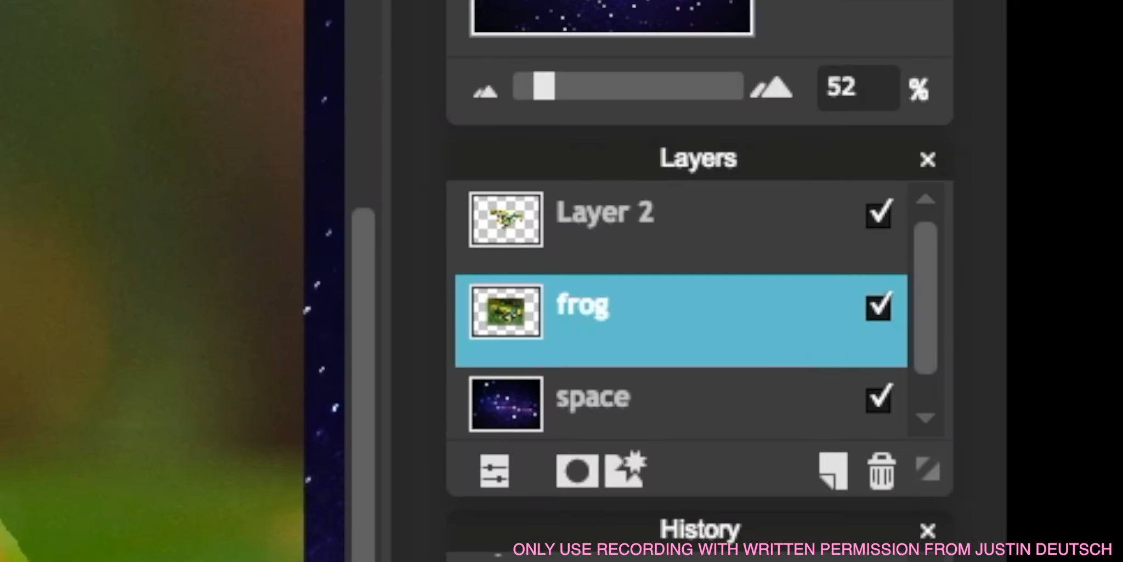
{"action": "left_click", "coordinate": [764, 316]}
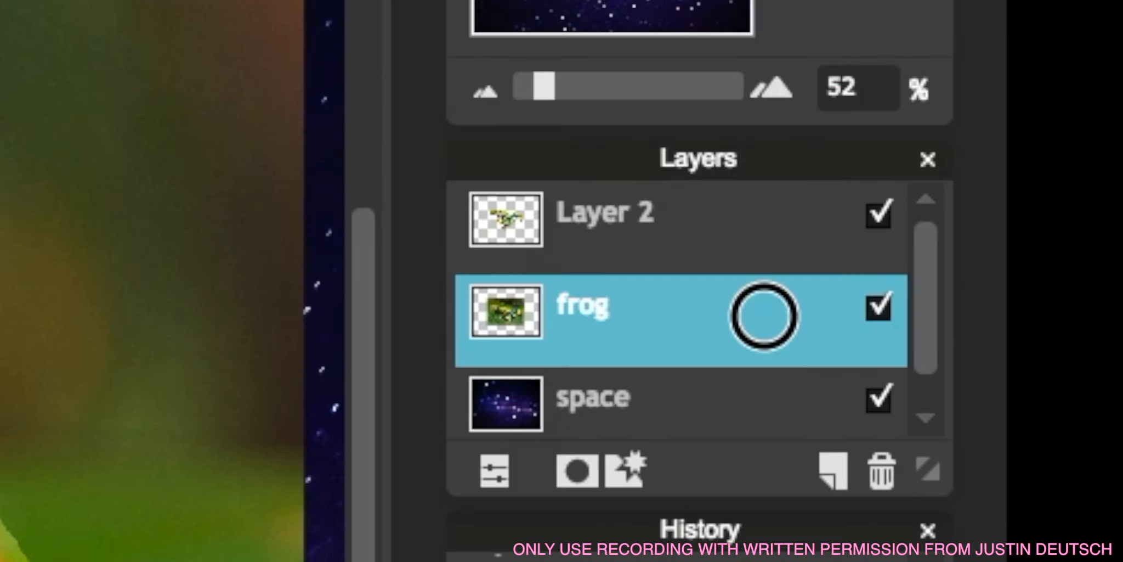
{"action": "left_click", "coordinate": [881, 477]}
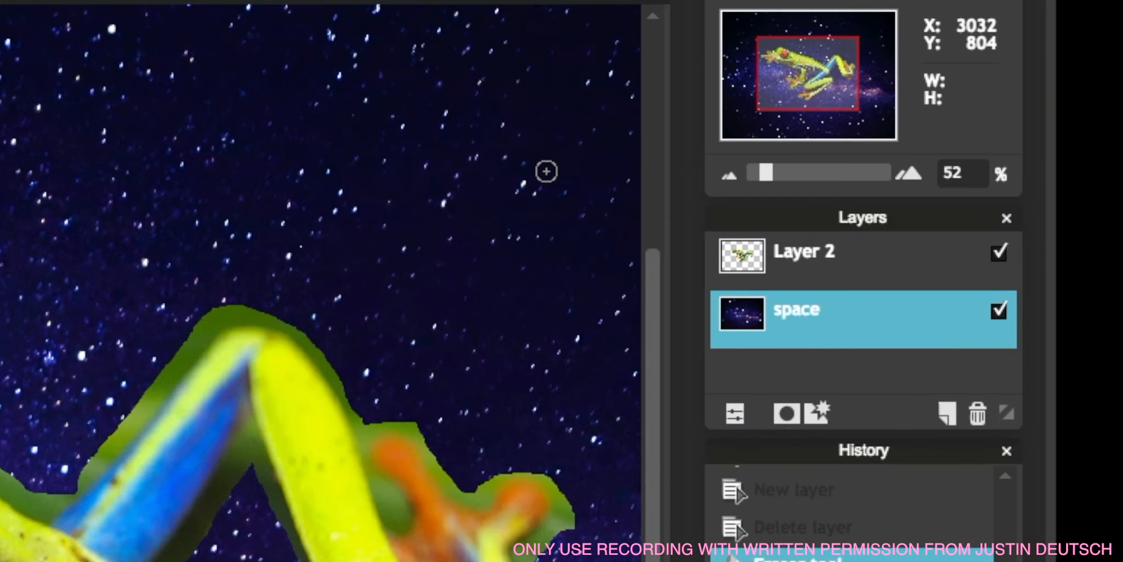
Select Layer 2 and erase the leftover leaf edges along the frog's back with the Eraser.
{"action": "left_click", "coordinate": [827, 254]}
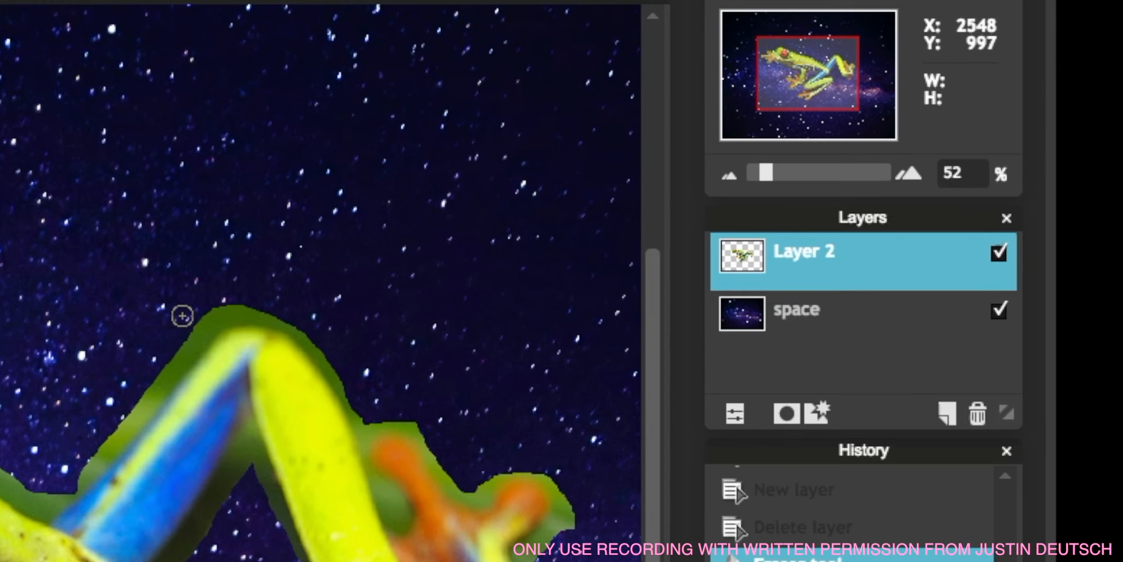
{"action": "scroll", "coordinate": [182, 316], "scroll_direction": "up", "scroll_amount": 3}
{"action": "scroll", "coordinate": [183, 316], "scroll_direction": "up", "scroll_amount": 2}
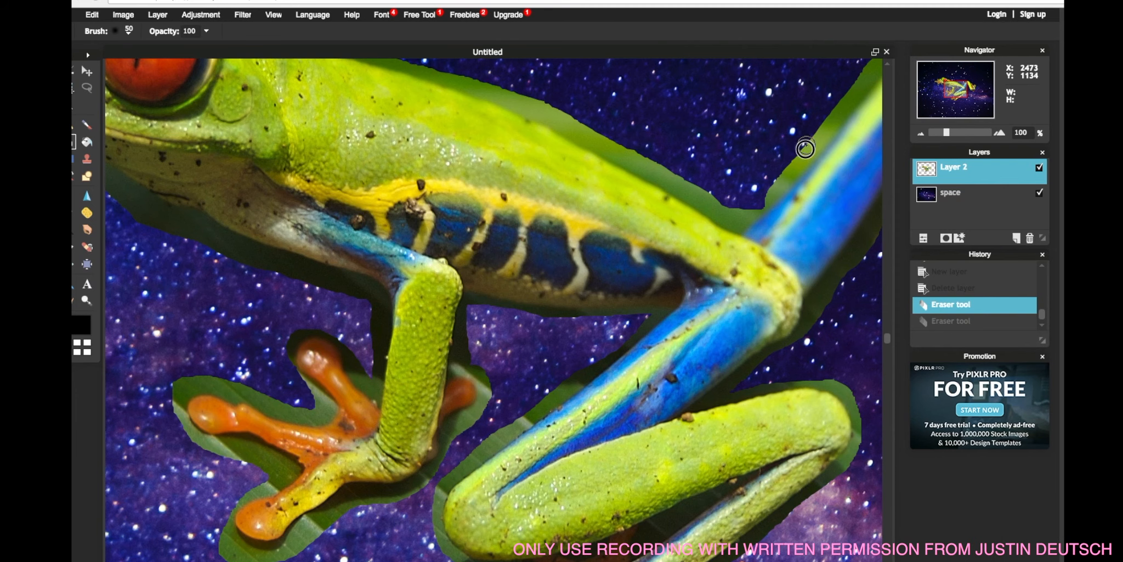
{"action": "left_click_drag", "start_coordinate": [794, 160], "coordinate": [763, 191]}
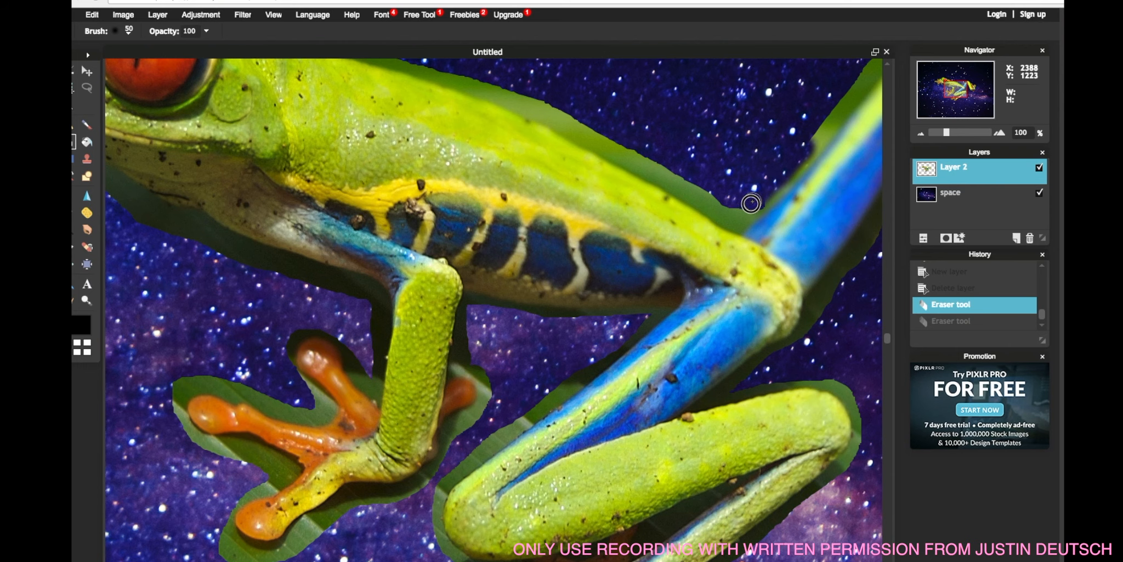
{"action": "left_click_drag", "start_coordinate": [737, 222], "coordinate": [488, 90]}
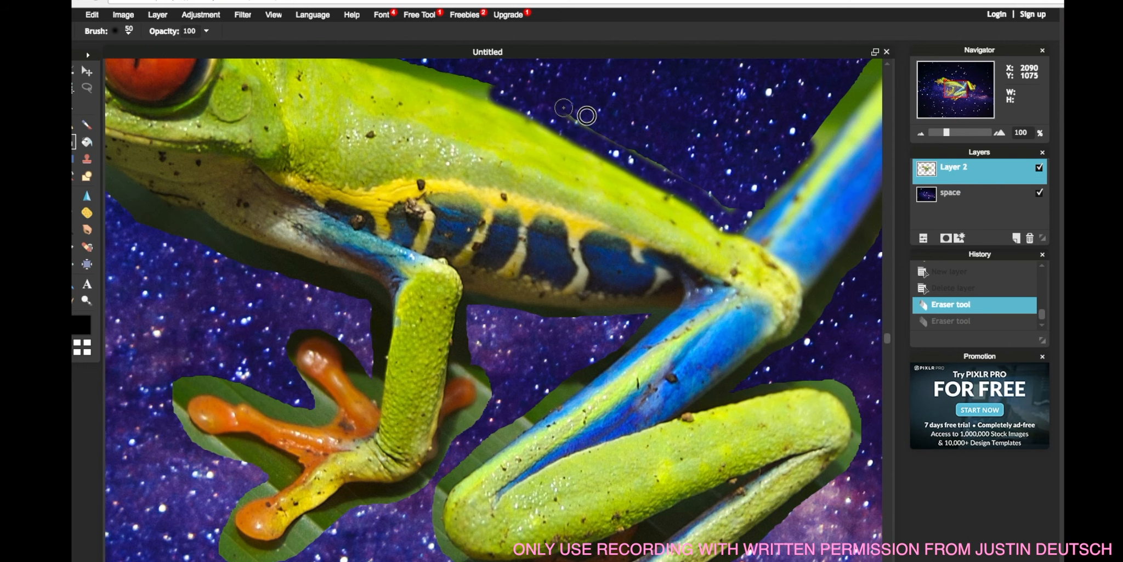
{"action": "scroll", "coordinate": [747, 187], "scroll_direction": "down", "scroll_amount": 2}
{"action": "left_click_drag", "start_coordinate": [747, 187], "coordinate": [707, 239]}
{"action": "scroll", "coordinate": [707, 238], "scroll_direction": "down", "scroll_amount": 1}
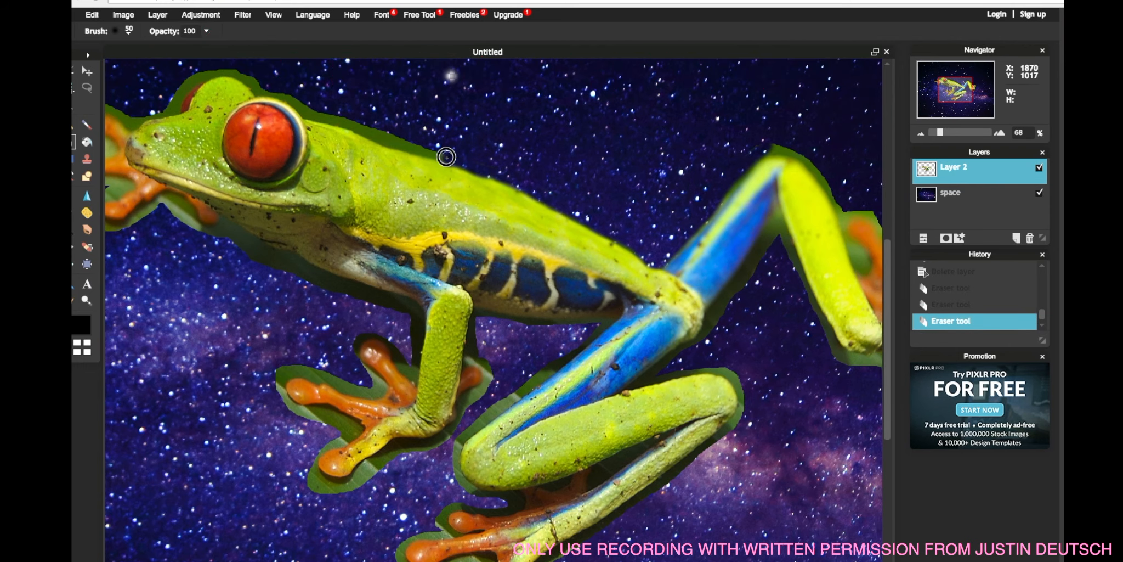
Erase the leaf remnants above the frog's head, undoing one stray dab.
{"action": "left_click", "coordinate": [446, 156]}
{"action": "key", "text": "ctrl+z"}
{"action": "mouse_move", "coordinate": [497, 171]}
{"action": "left_mouse_down"}
{"action": "mouse_move", "coordinate": [231, 70]}
{"action": "mouse_move", "coordinate": [196, 75]}
{"action": "mouse_move", "coordinate": [167, 104]}
{"action": "left_mouse_up"}
{"action": "scroll", "coordinate": [131, 118], "scroll_direction": "down", "scroll_amount": 1}
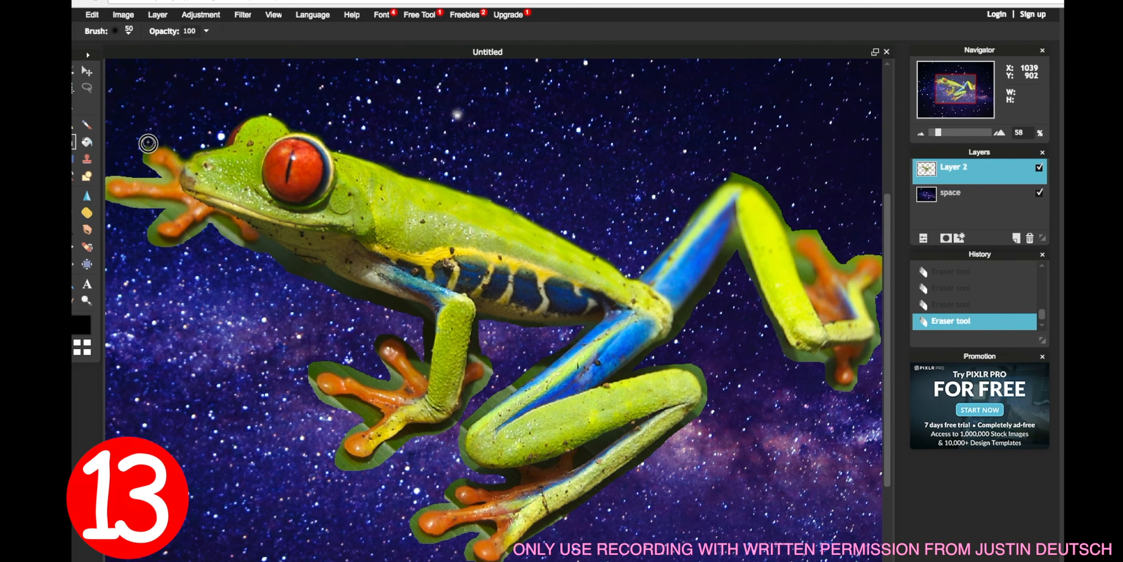
Erase the leaf remnants around the front foot and the lower legs.
{"action": "mouse_move", "coordinate": [108, 195]}
{"action": "left_mouse_down"}
{"action": "mouse_move", "coordinate": [169, 206]}
{"action": "mouse_move", "coordinate": [156, 243]}
{"action": "mouse_move", "coordinate": [220, 225]}
{"action": "mouse_move", "coordinate": [248, 249]}
{"action": "mouse_move", "coordinate": [103, 194]}
{"action": "mouse_move", "coordinate": [234, 241]}
{"action": "mouse_move", "coordinate": [222, 222]}
{"action": "mouse_move", "coordinate": [243, 245]}
{"action": "mouse_move", "coordinate": [264, 241]}
{"action": "mouse_move", "coordinate": [406, 305]}
{"action": "mouse_move", "coordinate": [431, 332]}
{"action": "mouse_move", "coordinate": [427, 368]}
{"action": "mouse_move", "coordinate": [410, 349]}
{"action": "mouse_move", "coordinate": [421, 343]}
{"action": "mouse_move", "coordinate": [386, 369]}
{"action": "mouse_move", "coordinate": [389, 385]}
{"action": "mouse_move", "coordinate": [334, 367]}
{"action": "mouse_move", "coordinate": [310, 391]}
{"action": "mouse_move", "coordinate": [305, 380]}
{"action": "mouse_move", "coordinate": [327, 401]}
{"action": "mouse_move", "coordinate": [368, 414]}
{"action": "left_mouse_up"}
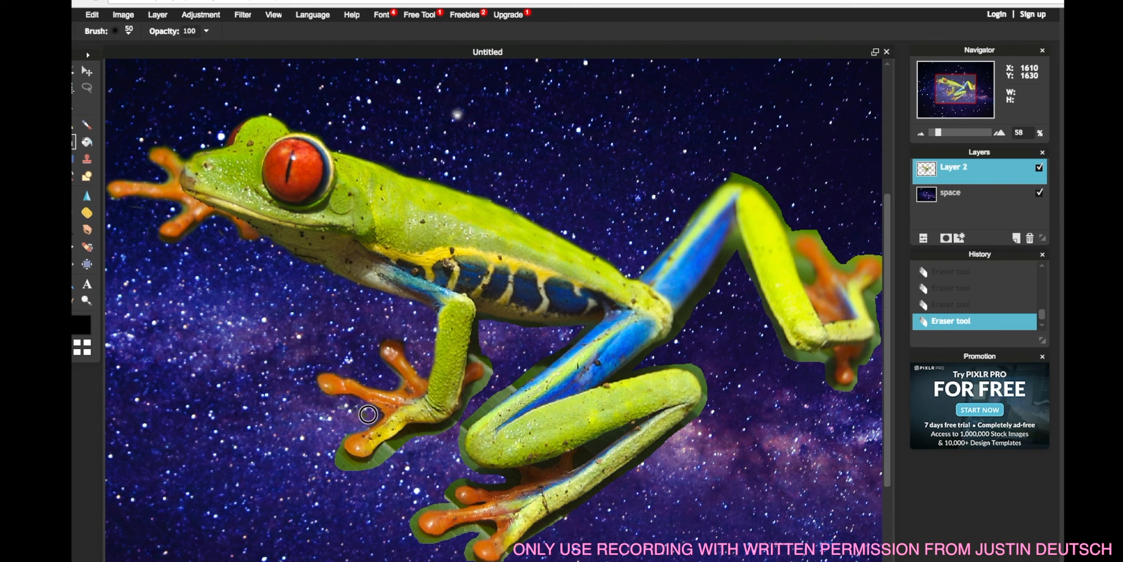
{"action": "mouse_move", "coordinate": [476, 324]}
{"action": "left_mouse_down"}
{"action": "mouse_move", "coordinate": [481, 381]}
{"action": "mouse_move", "coordinate": [422, 433]}
{"action": "mouse_move", "coordinate": [353, 460]}
{"action": "mouse_move", "coordinate": [339, 443]}
{"action": "mouse_move", "coordinate": [347, 464]}
{"action": "mouse_move", "coordinate": [375, 469]}
{"action": "left_mouse_up"}
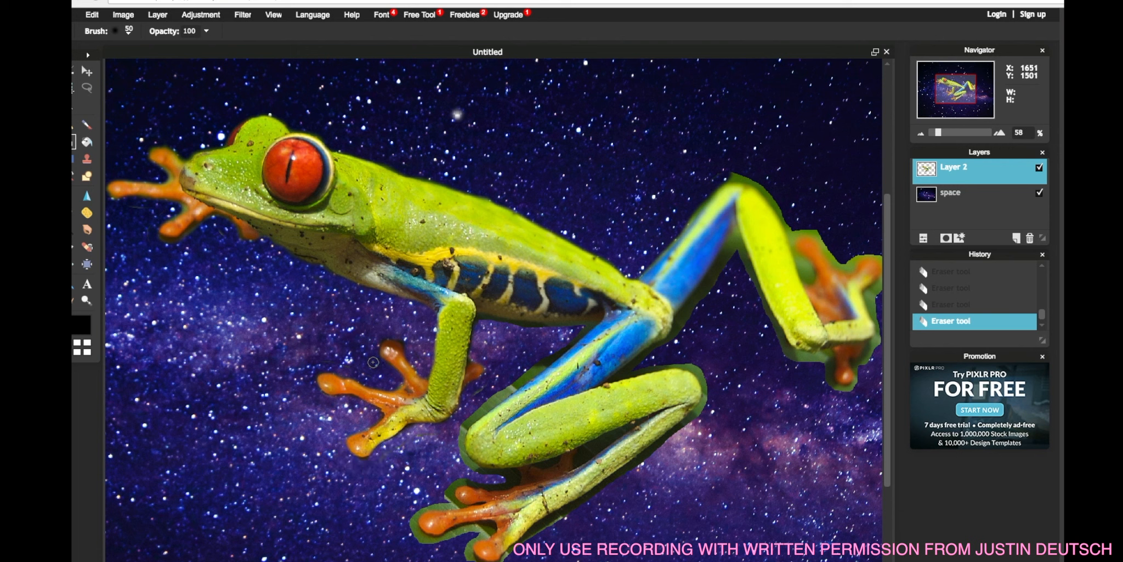
{"action": "left_click_drag", "start_coordinate": [579, 333], "coordinate": [459, 438]}
{"action": "left_click_drag", "start_coordinate": [470, 421], "coordinate": [518, 373]}
{"action": "left_click_drag", "start_coordinate": [509, 476], "coordinate": [461, 449]}
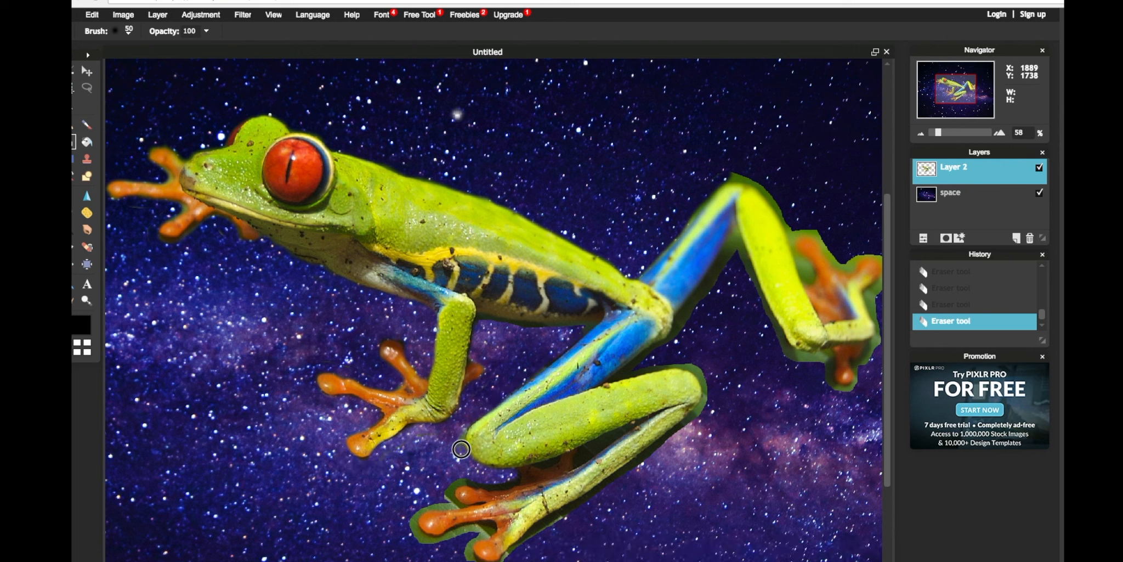
{"action": "mouse_move", "coordinate": [489, 483]}
{"action": "left_mouse_down"}
{"action": "mouse_move", "coordinate": [448, 491]}
{"action": "mouse_move", "coordinate": [450, 505]}
{"action": "mouse_move", "coordinate": [408, 536]}
{"action": "mouse_move", "coordinate": [449, 541]}
{"action": "mouse_move", "coordinate": [487, 529]}
{"action": "mouse_move", "coordinate": [444, 541]}
{"action": "mouse_move", "coordinate": [417, 531]}
{"action": "left_mouse_up"}
{"action": "mouse_move", "coordinate": [509, 557]}
{"action": "left_mouse_down"}
{"action": "mouse_move", "coordinate": [554, 525]}
{"action": "mouse_move", "coordinate": [475, 560]}
{"action": "left_mouse_up"}
Switch the eraser to a 20 px soft brush and erase the edge under the hind leg.
{"action": "scroll", "coordinate": [684, 438], "scroll_direction": "up", "scroll_amount": 1}
{"action": "left_click", "coordinate": [128, 31]}
{"action": "left_click", "coordinate": [142, 61]}
{"action": "left_click", "coordinate": [164, 90]}
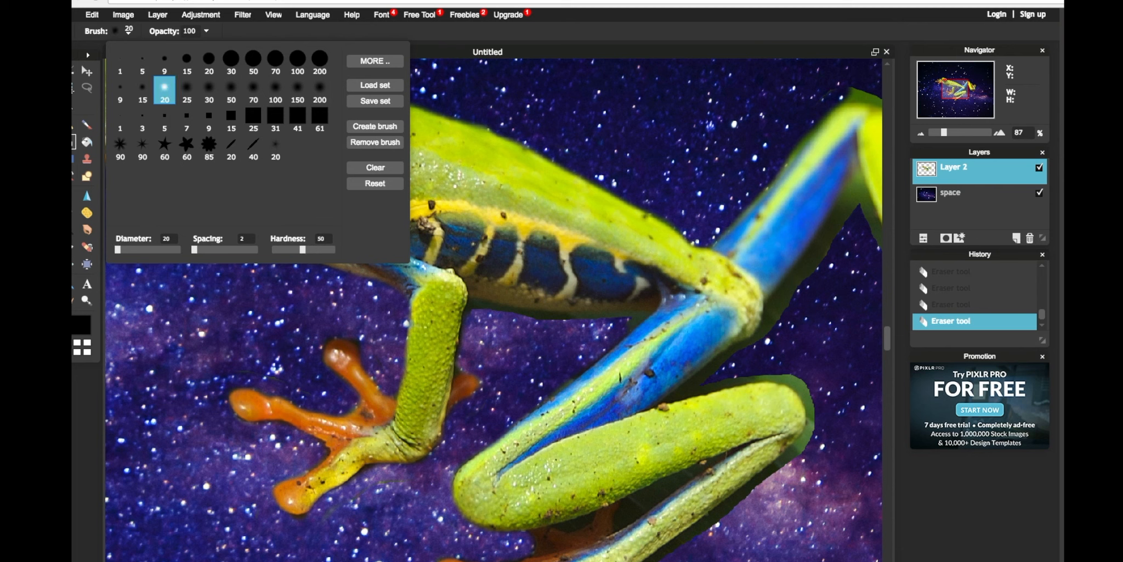
{"action": "left_click", "coordinate": [587, 518]}
{"action": "mouse_move", "coordinate": [738, 449]}
{"action": "left_mouse_down"}
{"action": "mouse_move", "coordinate": [613, 528]}
{"action": "mouse_move", "coordinate": [655, 487]}
{"action": "mouse_move", "coordinate": [710, 461]}
{"action": "mouse_move", "coordinate": [627, 505]}
{"action": "mouse_move", "coordinate": [652, 503]}
{"action": "left_mouse_up"}
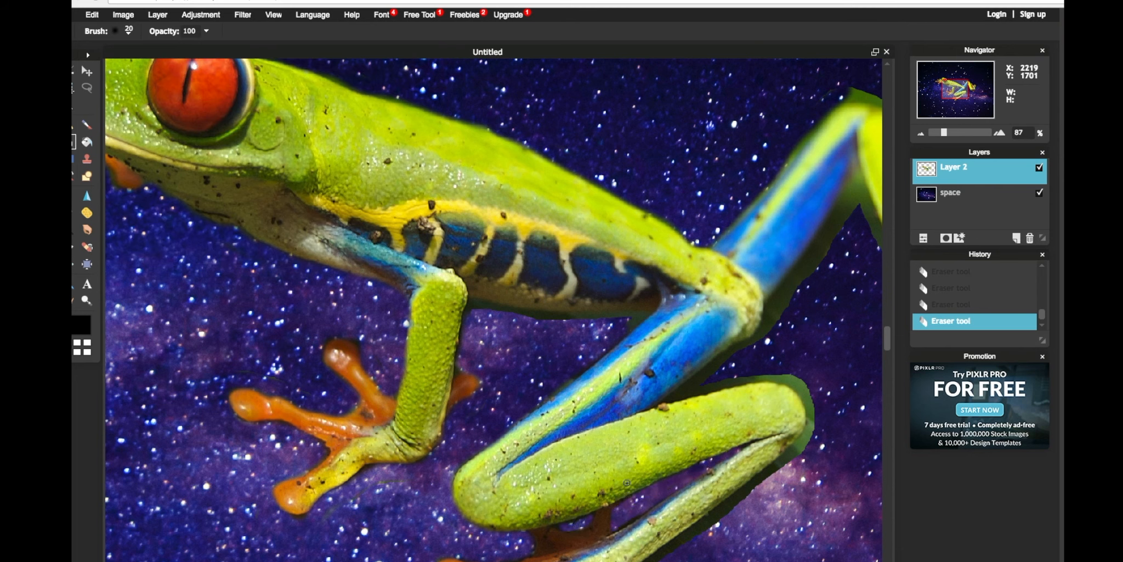
Switch the eraser to a 70 px brush and erase the green fringe along the hind leg.
{"action": "scroll", "coordinate": [563, 439], "scroll_direction": "up", "scroll_amount": 1}
{"action": "scroll", "coordinate": [563, 440], "scroll_direction": "down", "scroll_amount": 2}
{"action": "left_click", "coordinate": [128, 31]}
{"action": "left_click", "coordinate": [250, 91]}
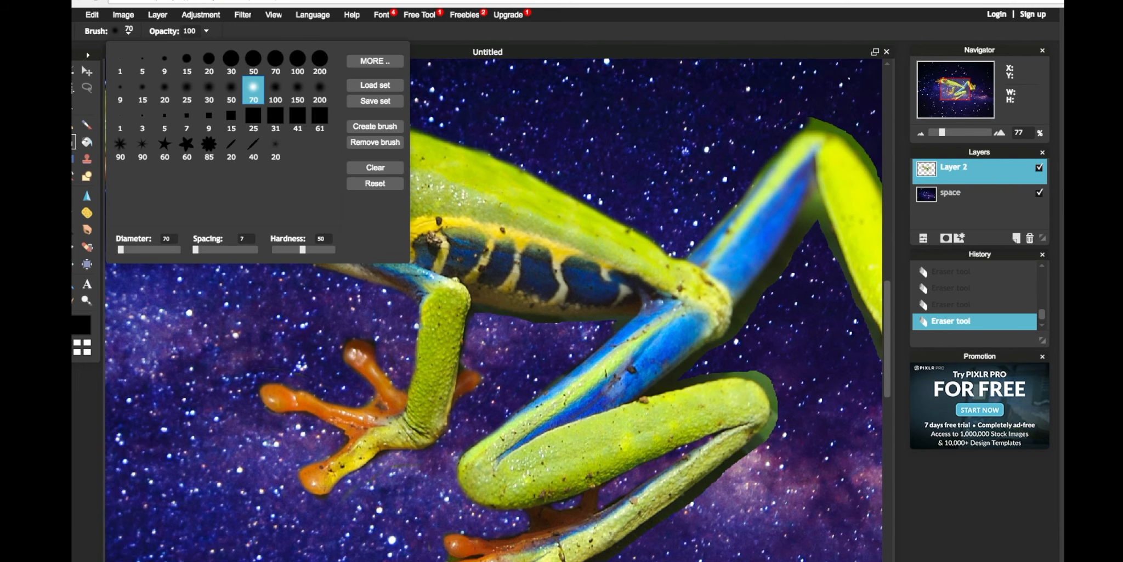
{"action": "mouse_move", "coordinate": [729, 365]}
{"action": "left_mouse_down"}
{"action": "mouse_move", "coordinate": [781, 406]}
{"action": "mouse_move", "coordinate": [766, 450]}
{"action": "mouse_move", "coordinate": [705, 497]}
{"action": "left_mouse_up"}
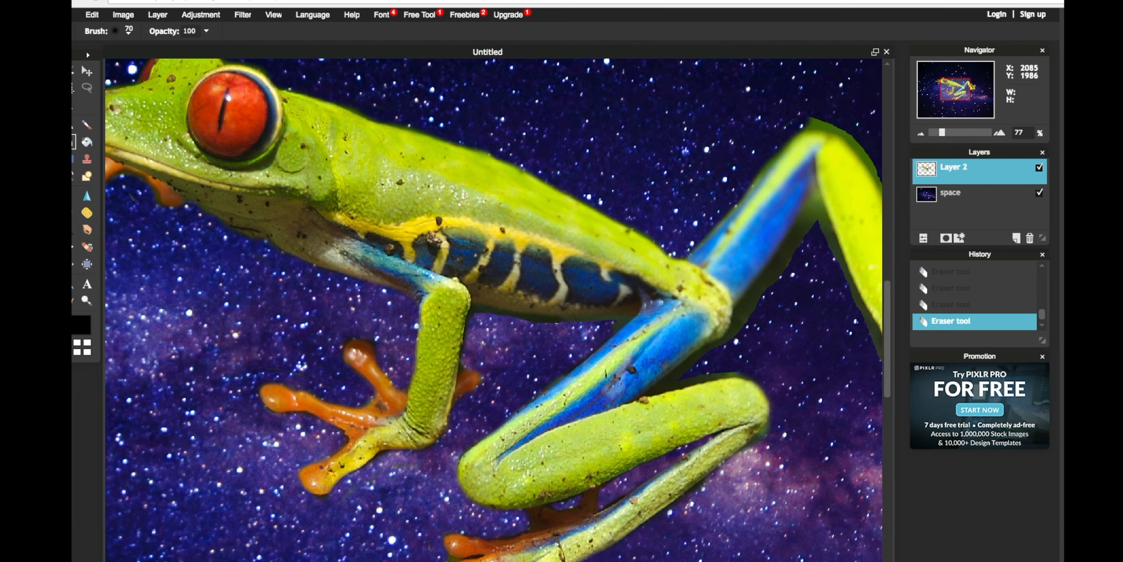
{"action": "left_click_drag", "start_coordinate": [794, 248], "coordinate": [718, 351]}
{"action": "scroll", "coordinate": [782, 381], "scroll_direction": "down", "scroll_amount": 1}
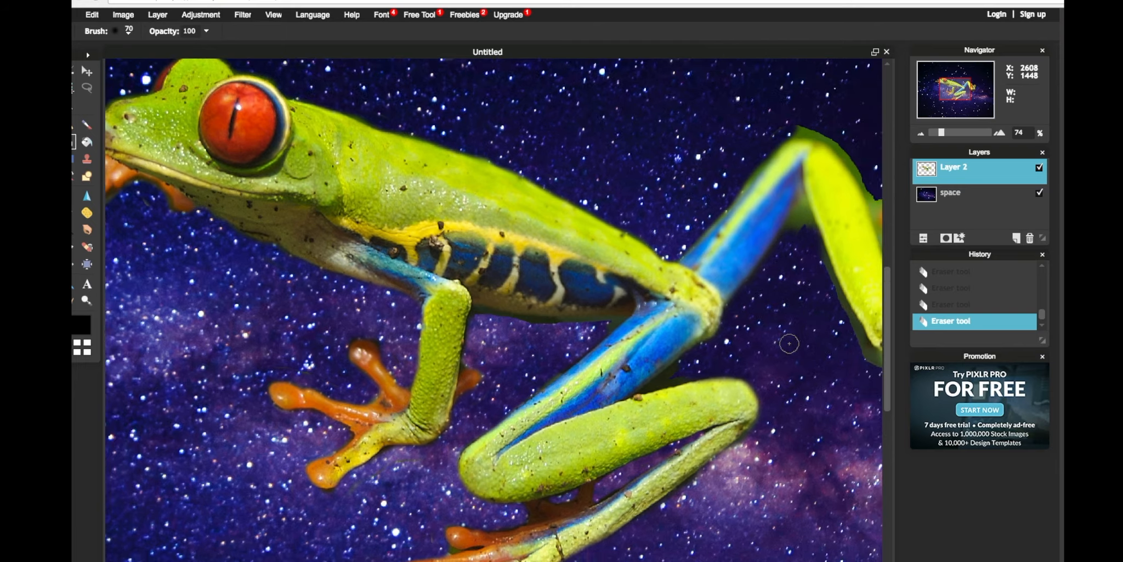
{"action": "scroll", "coordinate": [753, 236], "scroll_direction": "up", "scroll_amount": 4}
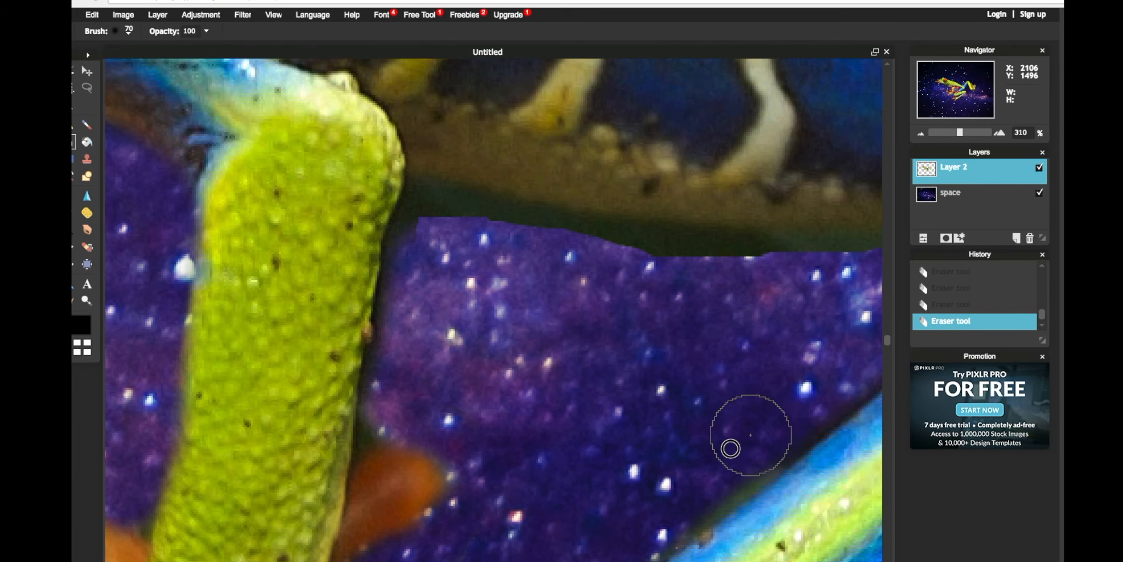
{"action": "scroll", "coordinate": [729, 446], "scroll_direction": "down", "scroll_amount": 2}
{"action": "mouse_move", "coordinate": [673, 320]}
{"action": "left_mouse_down"}
{"action": "mouse_move", "coordinate": [469, 295]}
{"action": "mouse_move", "coordinate": [686, 310]}
{"action": "mouse_move", "coordinate": [684, 326]}
{"action": "left_mouse_up"}
Set the eraser back to a 20 px brush and erase the leaf remnants around the raised hind foot.
{"action": "left_click", "coordinate": [129, 32]}
{"action": "left_click", "coordinate": [165, 91]}
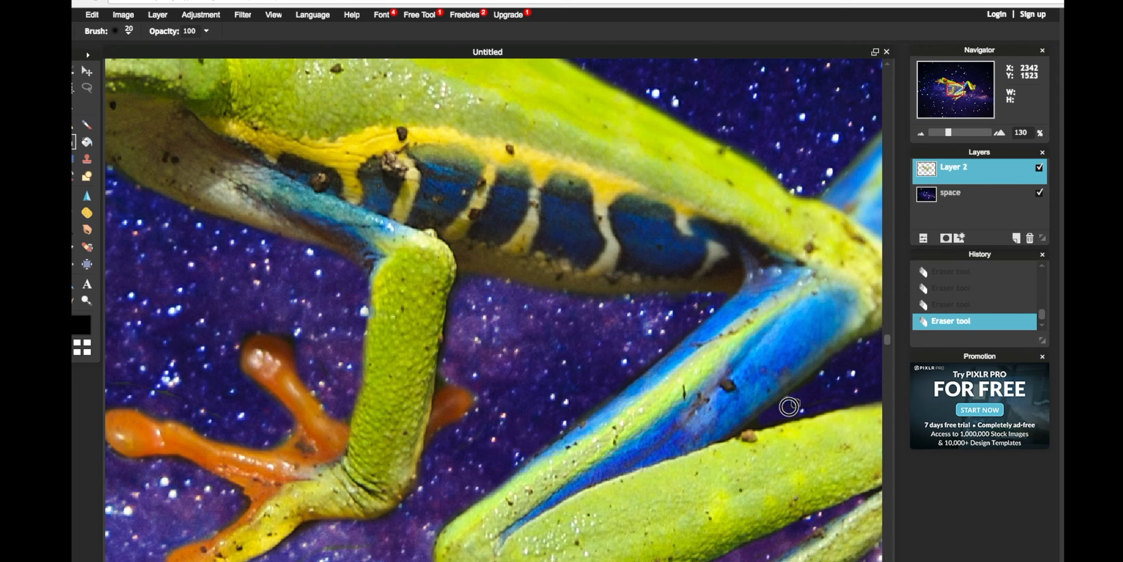
{"action": "scroll", "coordinate": [789, 401], "scroll_direction": "down", "scroll_amount": 3}
{"action": "left_click_drag", "start_coordinate": [826, 153], "coordinate": [779, 136]}
{"action": "scroll", "coordinate": [828, 362], "scroll_direction": "down", "scroll_amount": 2}
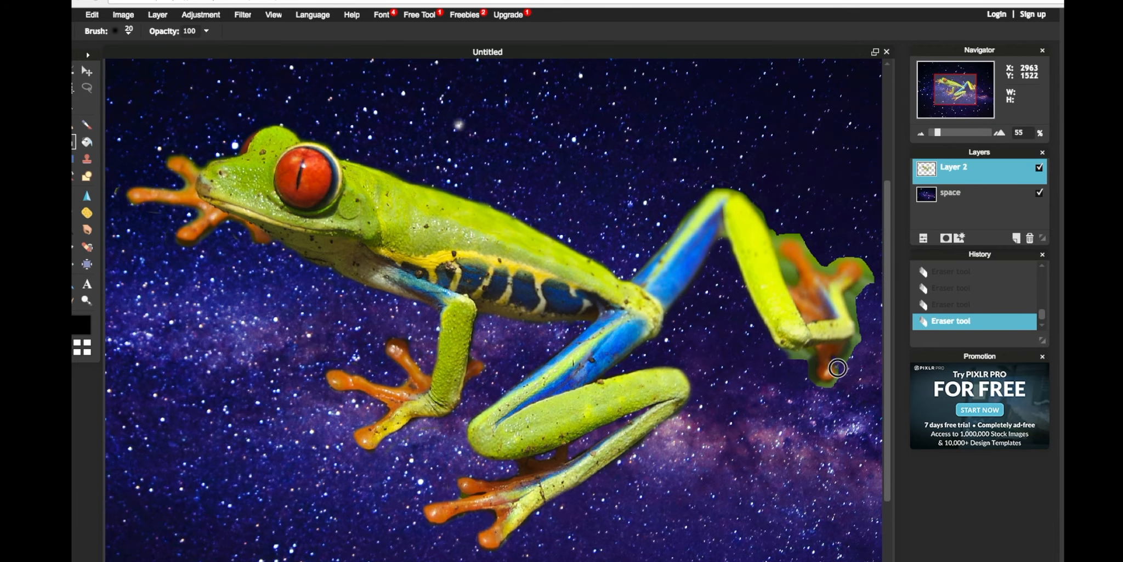
{"action": "scroll", "coordinate": [843, 356], "scroll_direction": "up", "scroll_amount": 4}
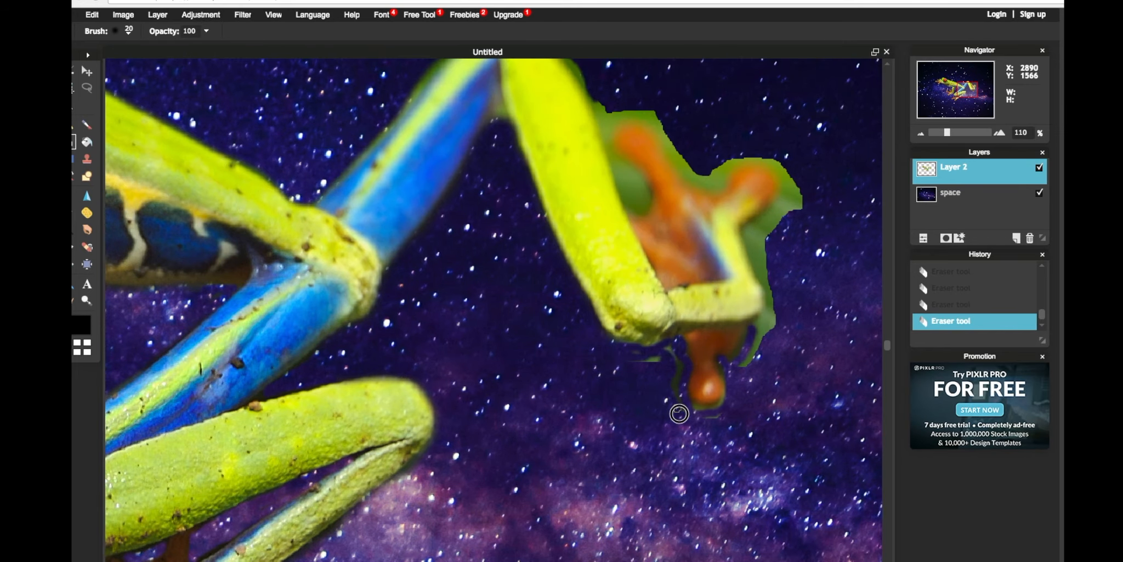
{"action": "mouse_move", "coordinate": [679, 413]}
{"action": "left_mouse_down"}
{"action": "mouse_move", "coordinate": [717, 407]}
{"action": "mouse_move", "coordinate": [754, 356]}
{"action": "mouse_move", "coordinate": [745, 344]}
{"action": "mouse_move", "coordinate": [706, 407]}
{"action": "mouse_move", "coordinate": [672, 351]}
{"action": "left_mouse_up"}
{"action": "mouse_move", "coordinate": [605, 131]}
{"action": "left_mouse_down"}
{"action": "mouse_move", "coordinate": [612, 160]}
{"action": "mouse_move", "coordinate": [642, 191]}
{"action": "mouse_move", "coordinate": [618, 179]}
{"action": "mouse_move", "coordinate": [626, 203]}
{"action": "mouse_move", "coordinate": [643, 205]}
{"action": "mouse_move", "coordinate": [615, 149]}
{"action": "mouse_move", "coordinate": [636, 116]}
{"action": "mouse_move", "coordinate": [677, 167]}
{"action": "mouse_move", "coordinate": [724, 168]}
{"action": "mouse_move", "coordinate": [712, 176]}
{"action": "mouse_move", "coordinate": [654, 117]}
{"action": "mouse_move", "coordinate": [603, 106]}
{"action": "mouse_move", "coordinate": [657, 136]}
{"action": "left_mouse_up"}
{"action": "mouse_move", "coordinate": [725, 179]}
{"action": "left_mouse_down"}
{"action": "mouse_move", "coordinate": [769, 211]}
{"action": "mouse_move", "coordinate": [746, 238]}
{"action": "mouse_move", "coordinate": [763, 337]}
{"action": "left_mouse_up"}
Set a 30 px eraser brush and clean up around the raised foot, undoing two strokes.
{"action": "left_click", "coordinate": [128, 31]}
{"action": "left_click", "coordinate": [209, 89]}
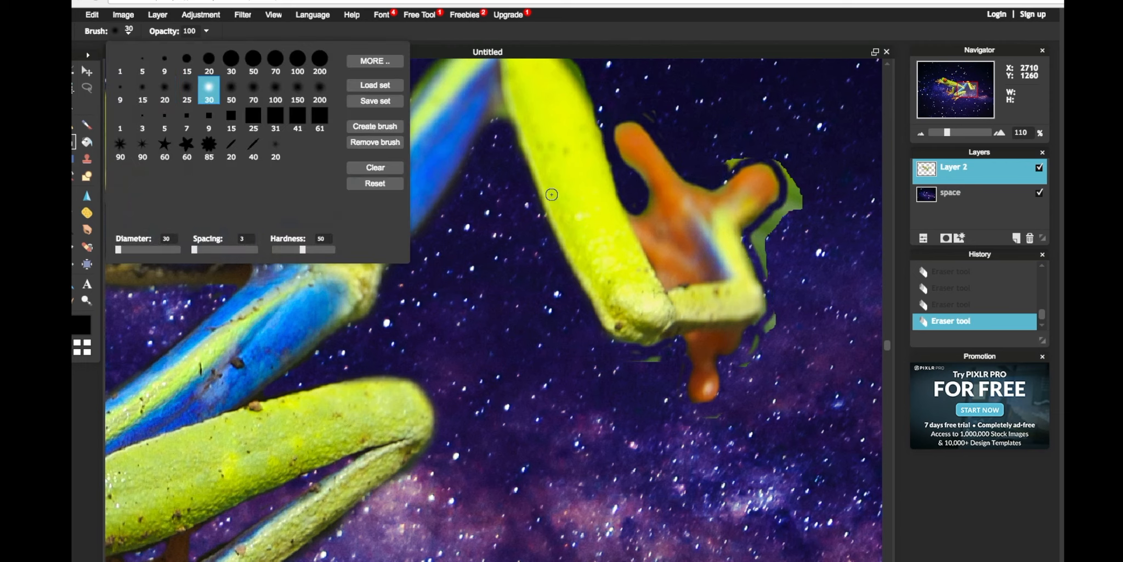
{"action": "mouse_move", "coordinate": [734, 159]}
{"action": "left_mouse_down"}
{"action": "mouse_move", "coordinate": [796, 195]}
{"action": "mouse_move", "coordinate": [754, 250]}
{"action": "mouse_move", "coordinate": [794, 190]}
{"action": "mouse_move", "coordinate": [773, 301]}
{"action": "mouse_move", "coordinate": [746, 366]}
{"action": "mouse_move", "coordinate": [655, 361]}
{"action": "left_mouse_up"}
{"action": "key", "text": "ctrl+z"}
{"action": "scroll", "coordinate": [630, 329], "scroll_direction": "down", "scroll_amount": 3}
{"action": "key", "text": "ctrl+z"}
{"action": "mouse_move", "coordinate": [543, 157]}
{"action": "left_mouse_down"}
{"action": "mouse_move", "coordinate": [548, 171]}
{"action": "mouse_move", "coordinate": [505, 121]}
{"action": "mouse_move", "coordinate": [481, 129]}
{"action": "left_mouse_up"}
{"action": "scroll", "coordinate": [461, 134], "scroll_direction": "down", "scroll_amount": 3}
Open the save dialog for the finished image.
{"action": "left_click", "coordinate": [73, 15]}
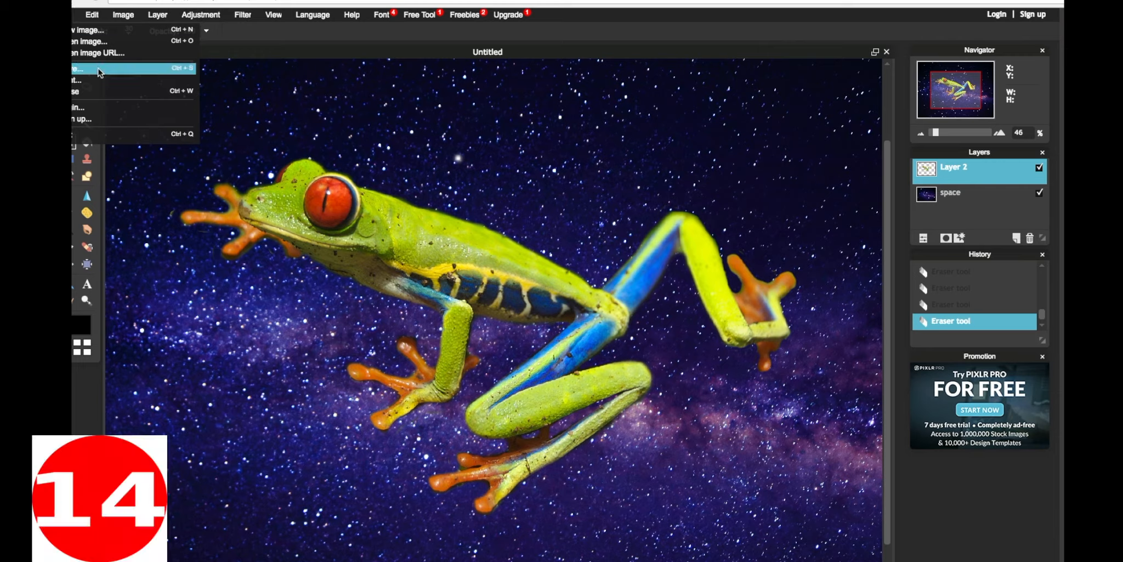
{"action": "left_click", "coordinate": [98, 68]}
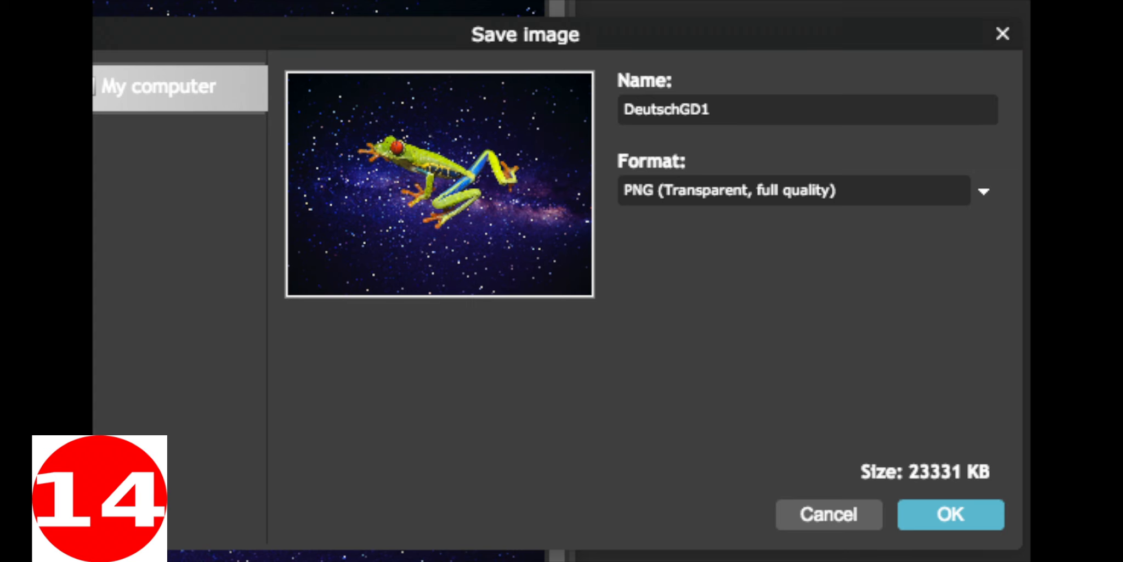